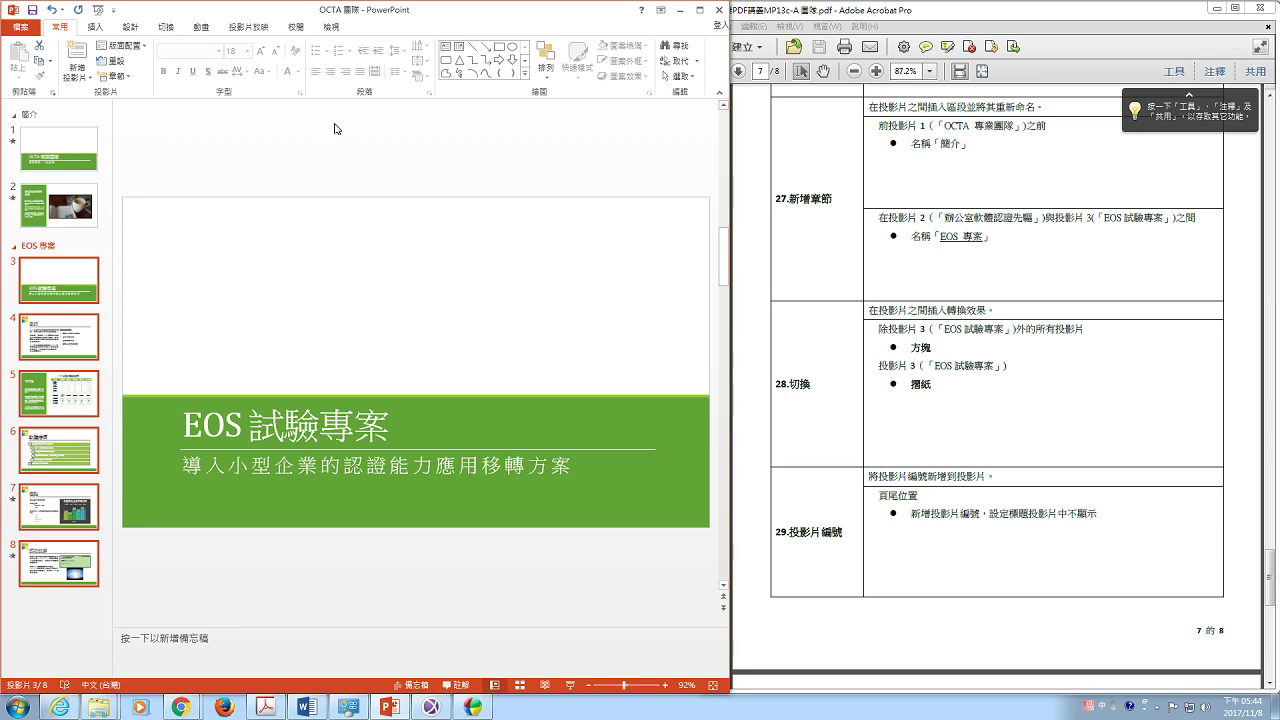
# Select slides 1–2 and 4–8, leaving out slide 3 (EOS 試驗專案).
pyautogui.click(82, 291)
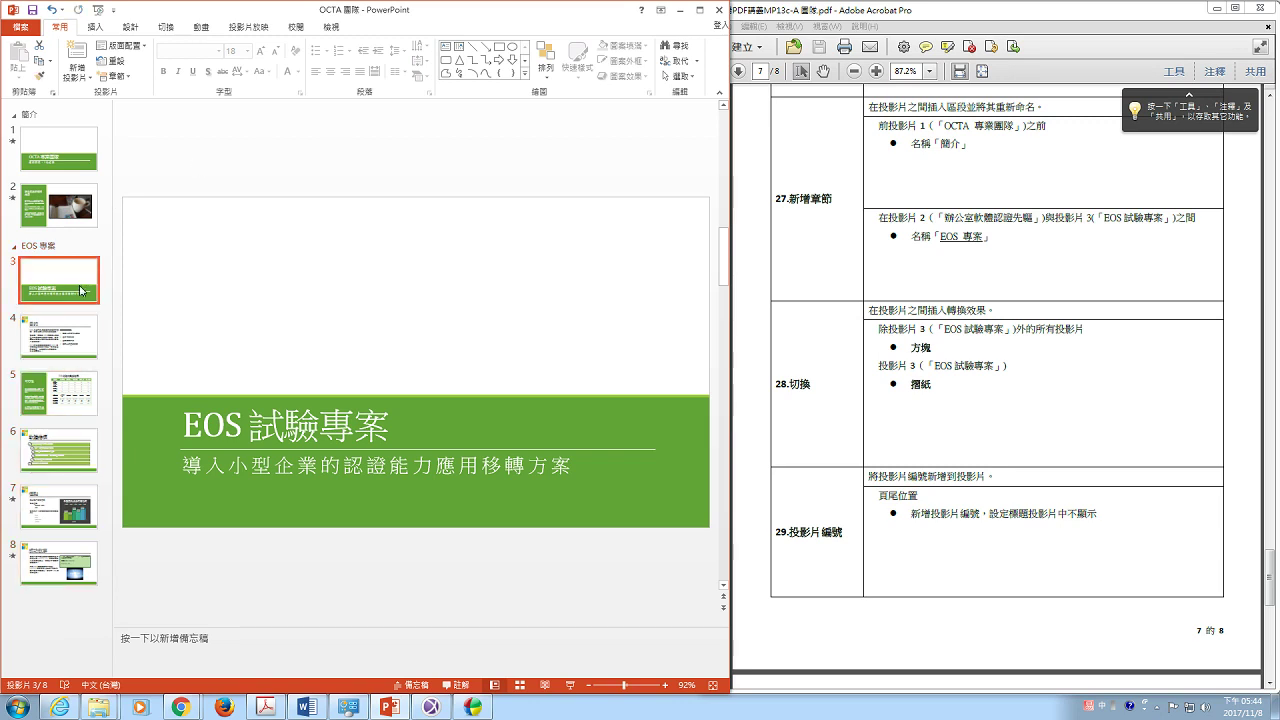
pyautogui.hotkey('ctrl', 'a')
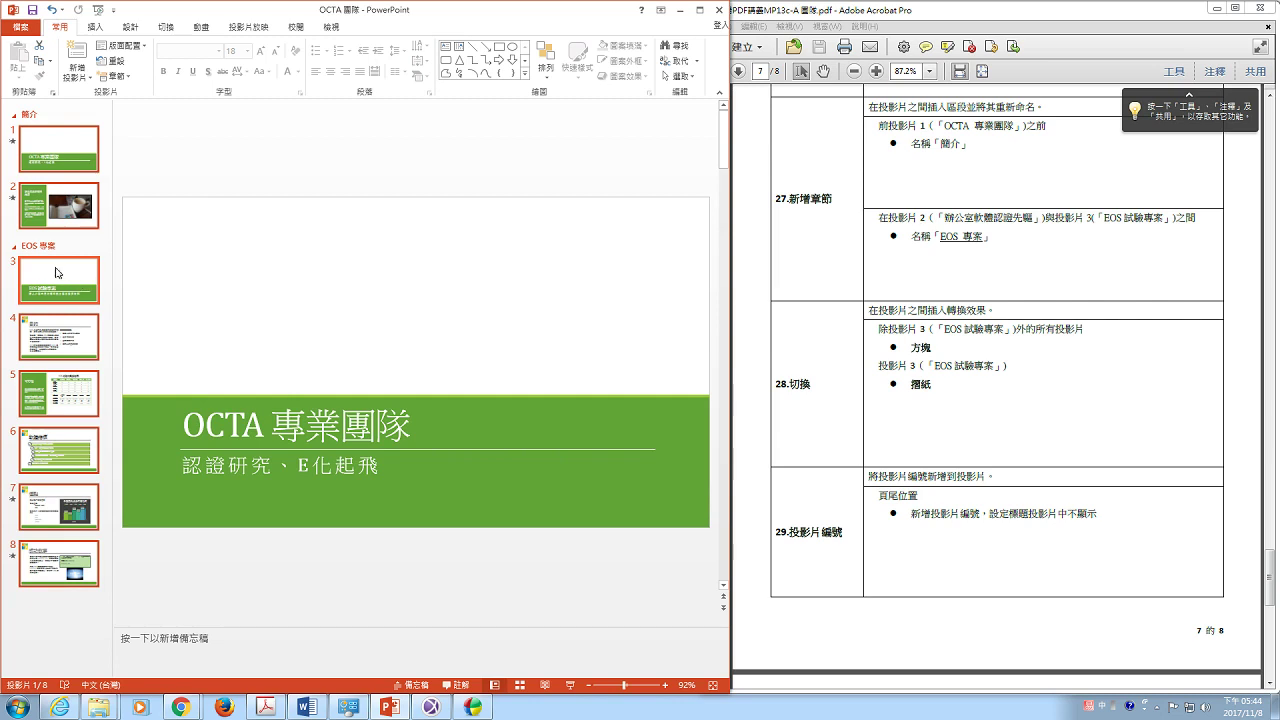
pyautogui.keyDown('ctrl'); pyautogui.click(57, 272); pyautogui.keyUp('ctrl')
# Give slides 1–2 and 4–8 the 方塊 (cube) transition, then select slide 3 alone.
pyautogui.click(169, 28)
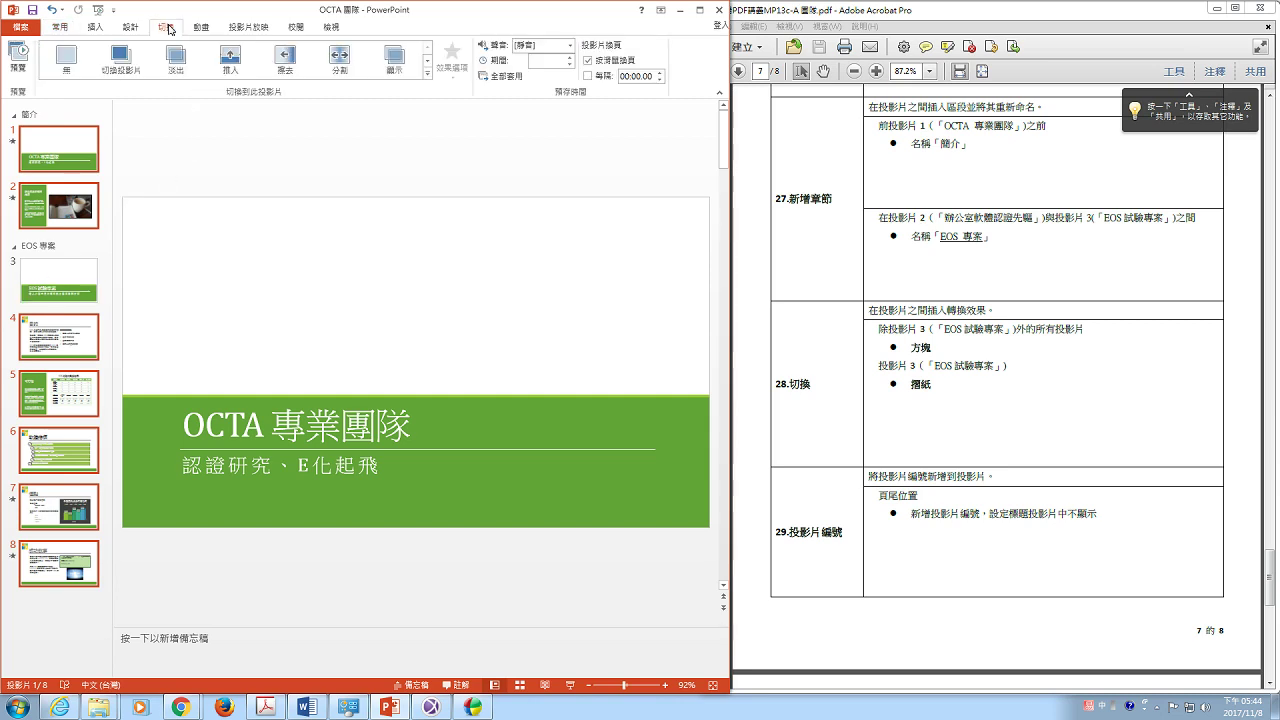
pyautogui.click(428, 73)
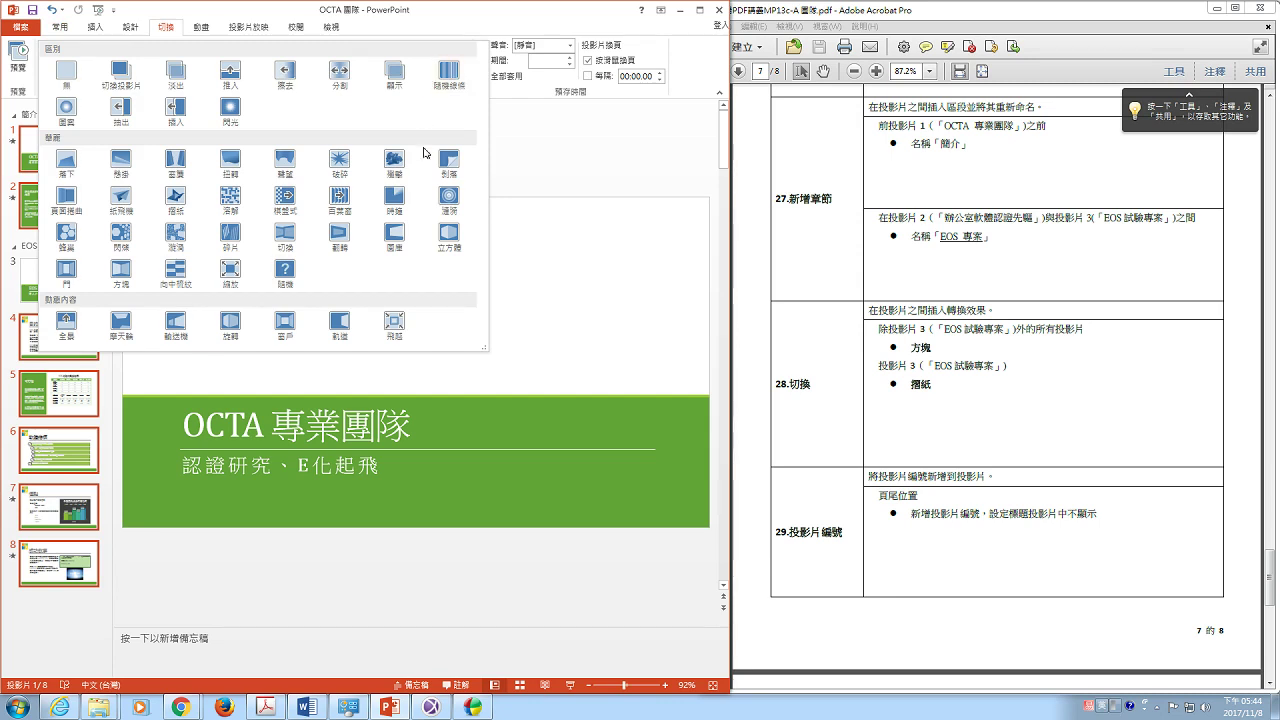
pyautogui.click(128, 265)
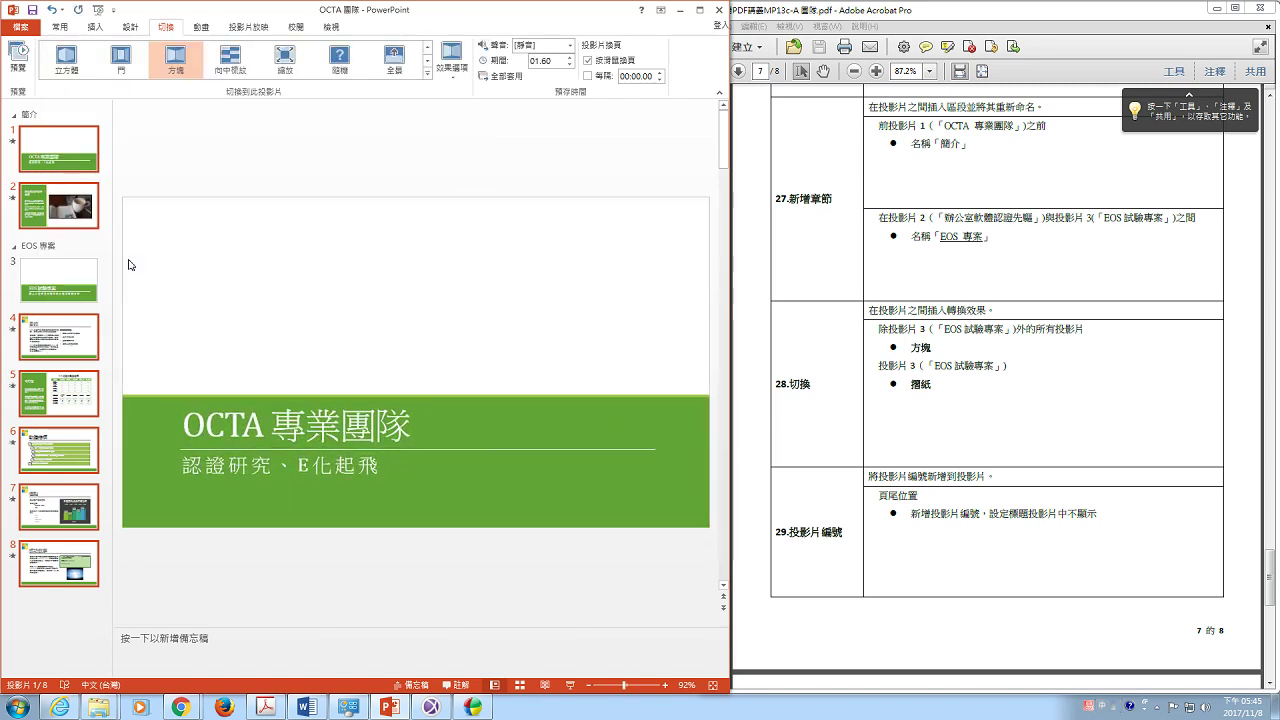
pyautogui.click(51, 291)
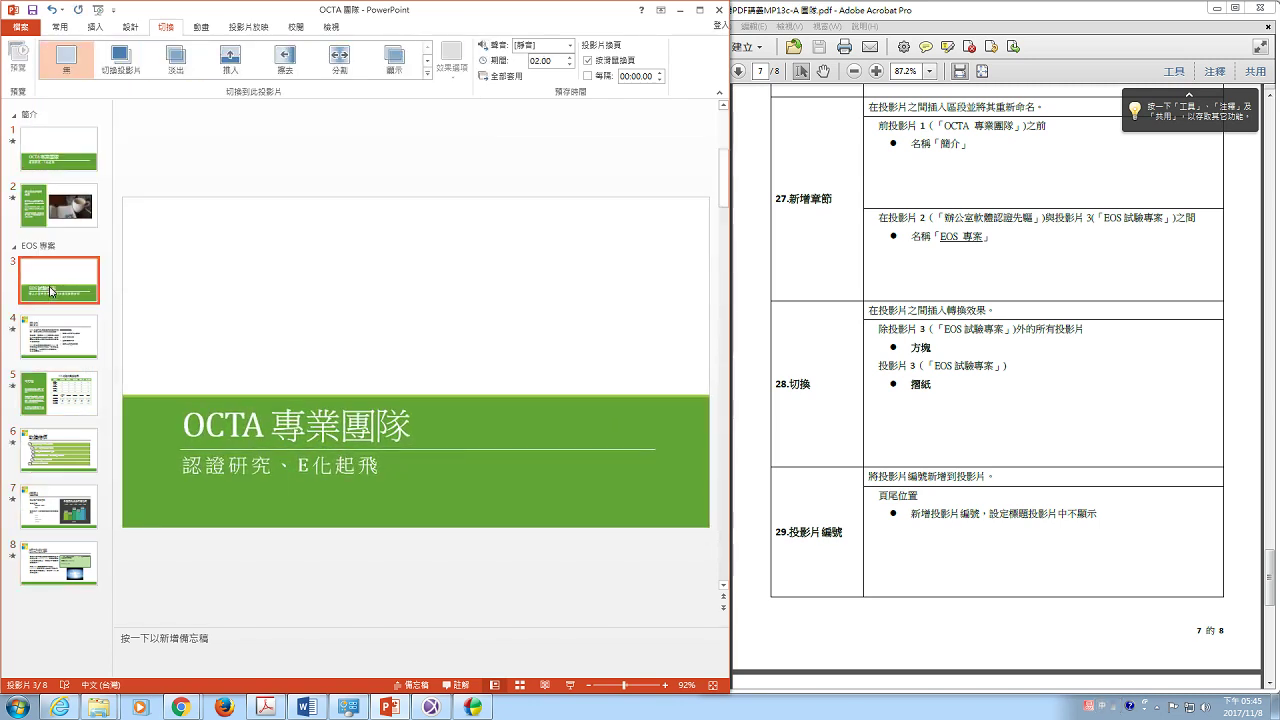
# Apply the 摺紙 (Origami) transition to slide 3, then switch to the instructions PDF.
pyautogui.click(427, 74)
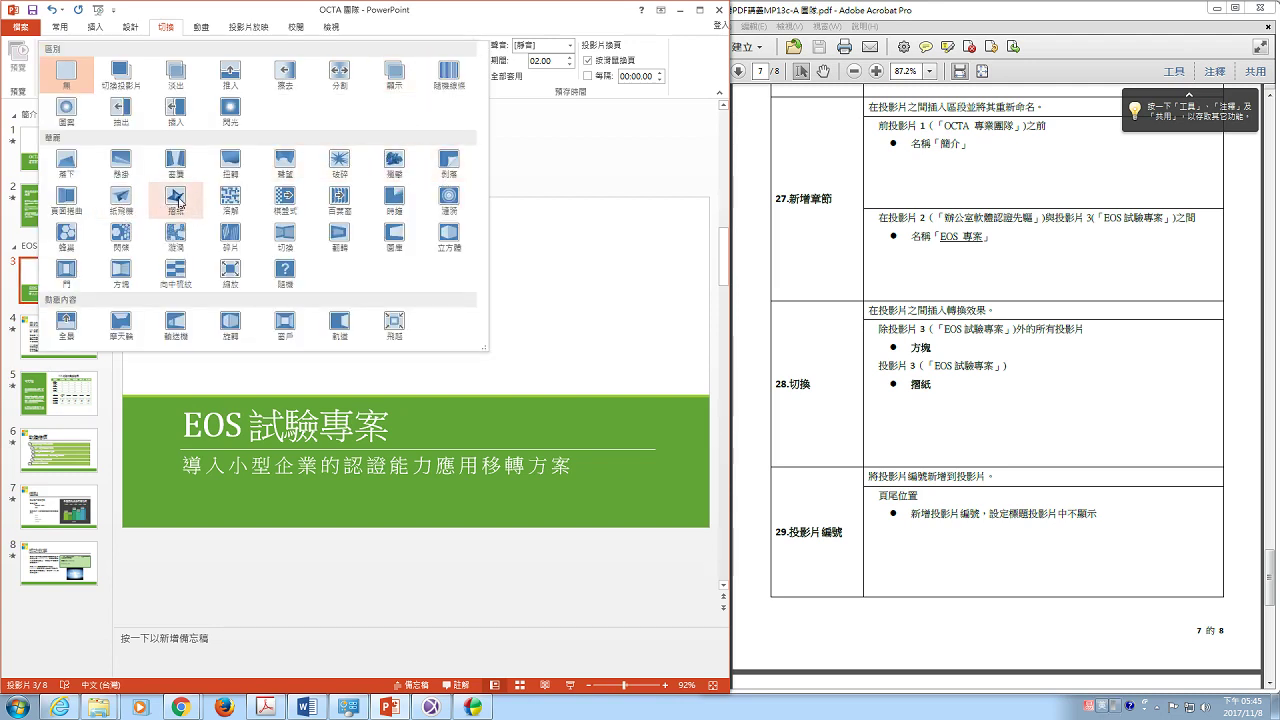
pyautogui.click(176, 198)
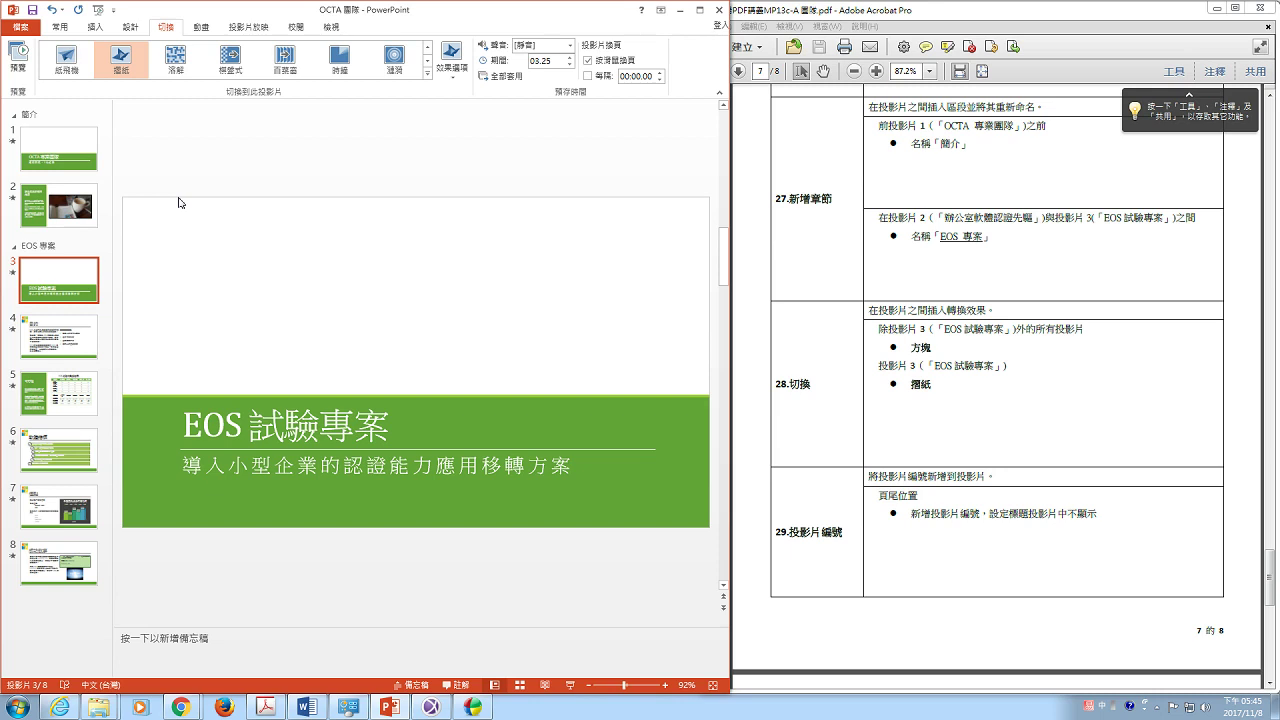
pyautogui.click(898, 458)
# Scroll the instructions PDF down to page 8, task 30 on the EOS custom show.
pyautogui.scroll(-4, 898, 458)
pyautogui.scroll(-3, 898, 458)
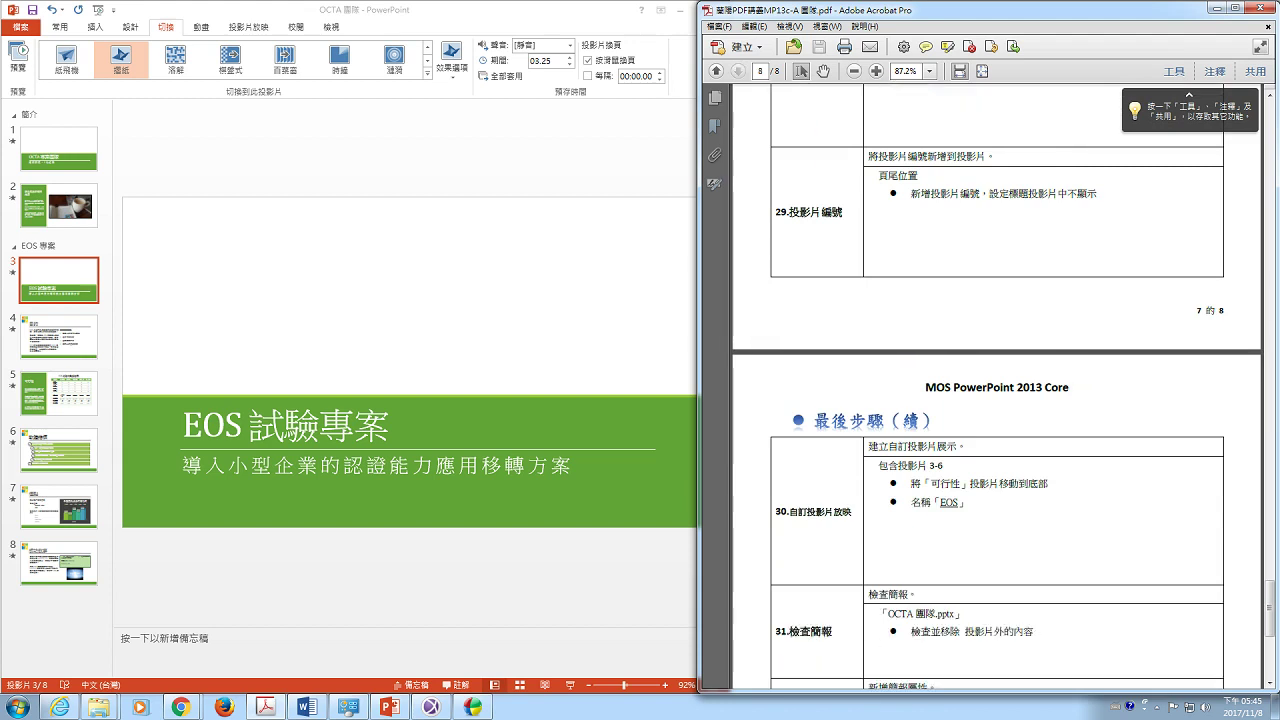
pyautogui.scroll(-1, 898, 458)
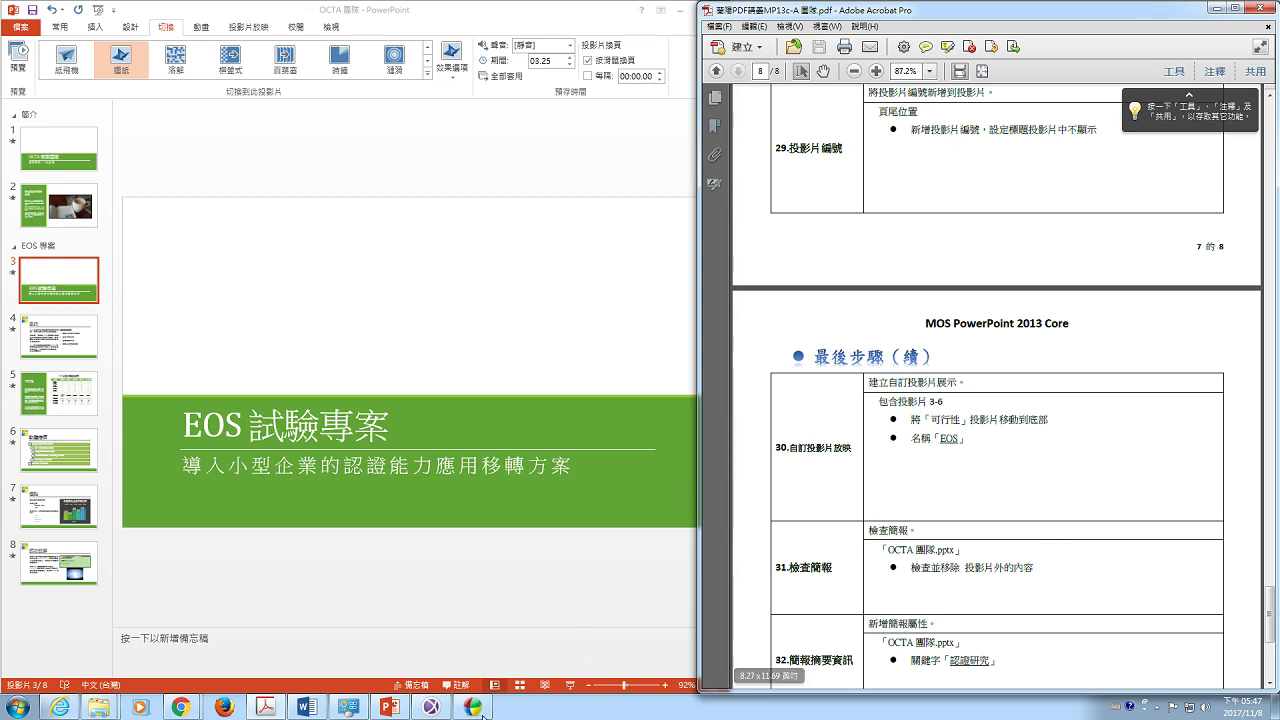
# Minimize the screen recorder and show slide 8 of the deck in PowerPoint.
pyautogui.click(432, 708)
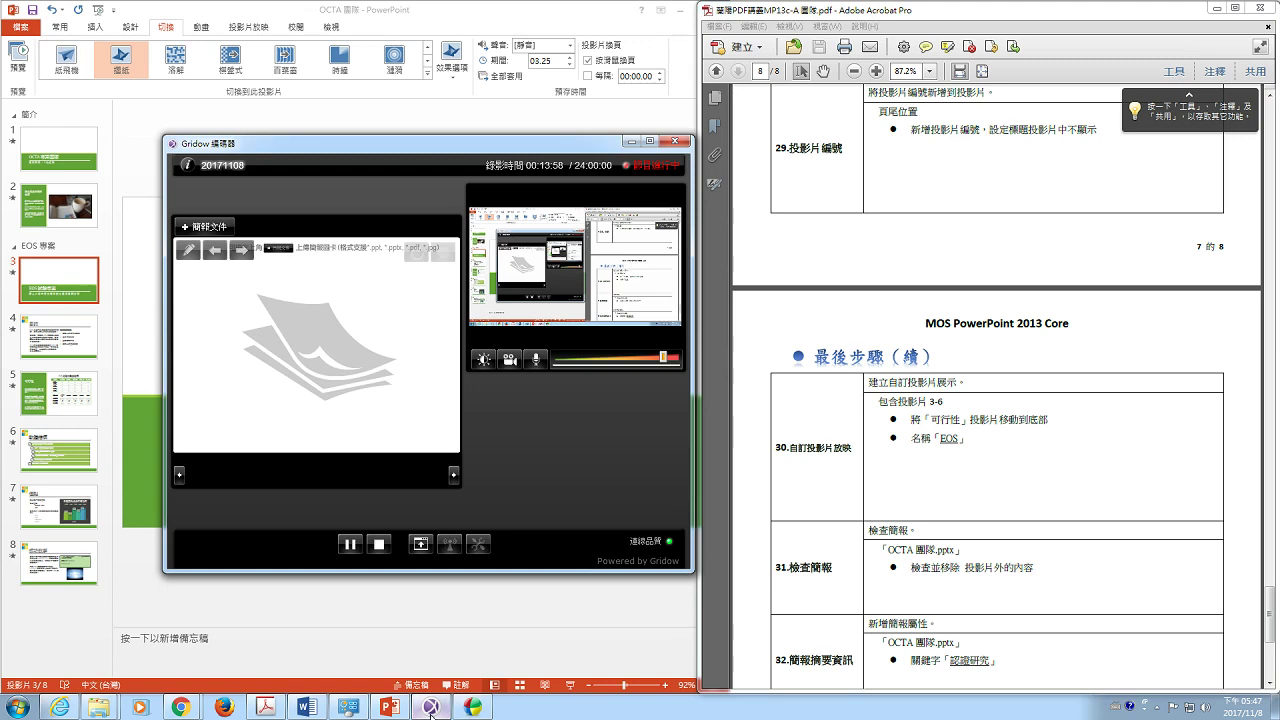
pyautogui.click(432, 708)
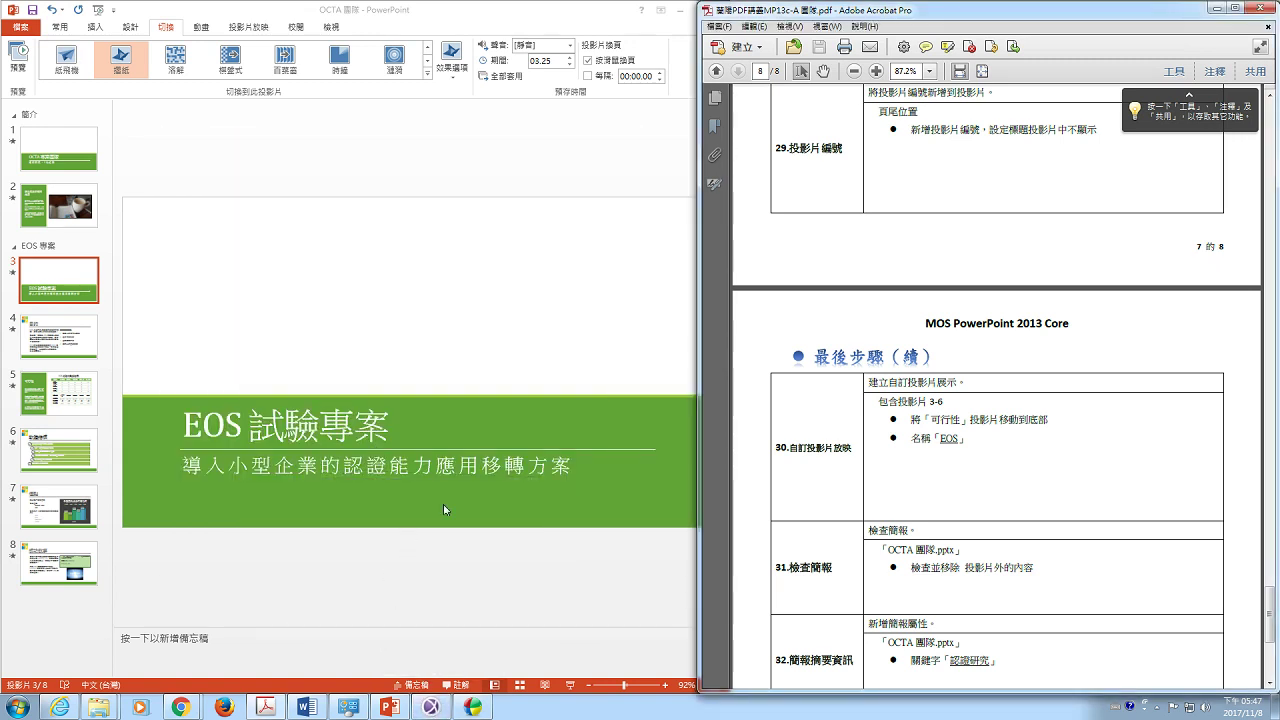
pyautogui.click(52, 584)
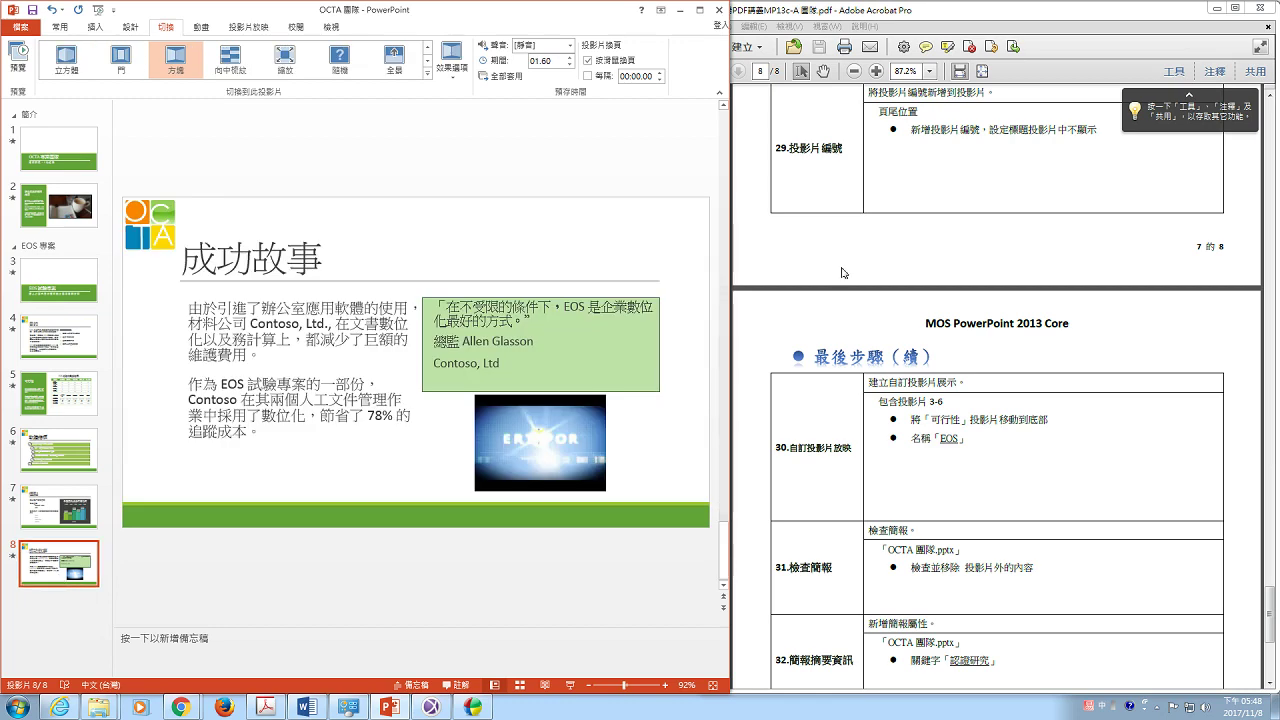
# Reread task 29 on hiding title-slide numbers, then bring PowerPoint forward on the 插入 tab.
pyautogui.click(843, 273)
pyautogui.scroll(5, 843, 273)
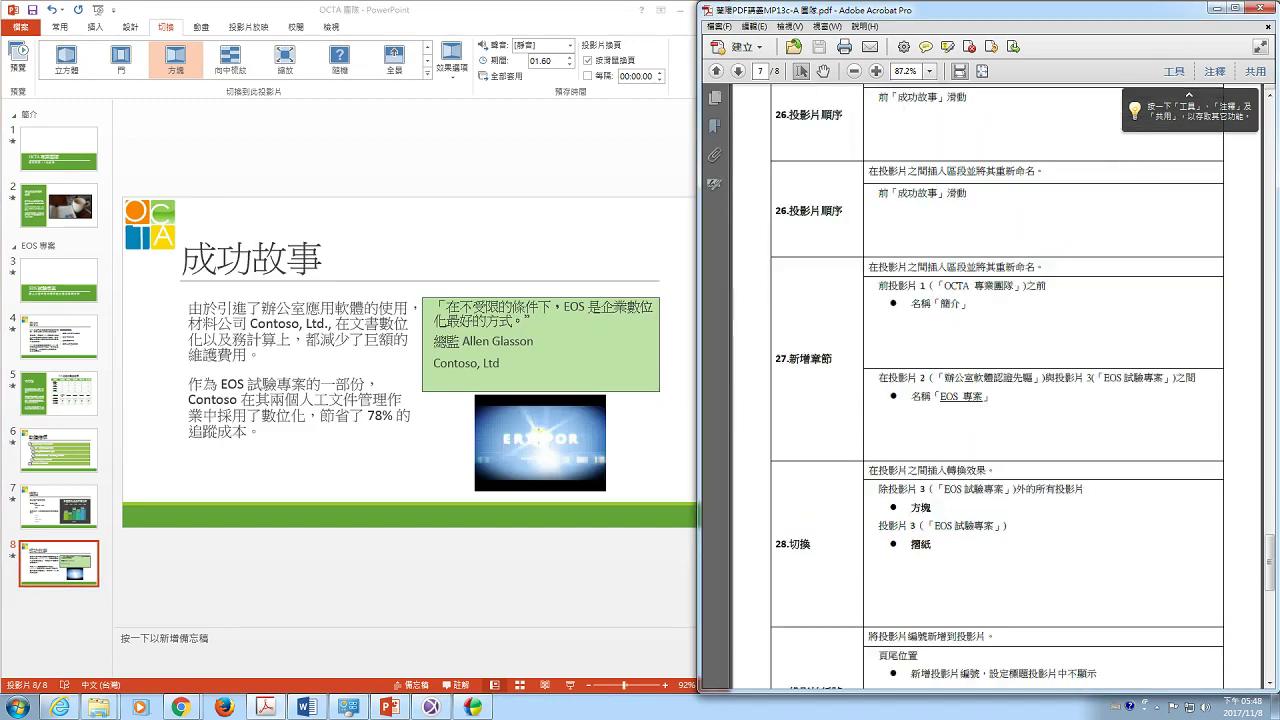
pyautogui.scroll(1, 1000, 390)
pyautogui.scroll(-3, 890, 325)
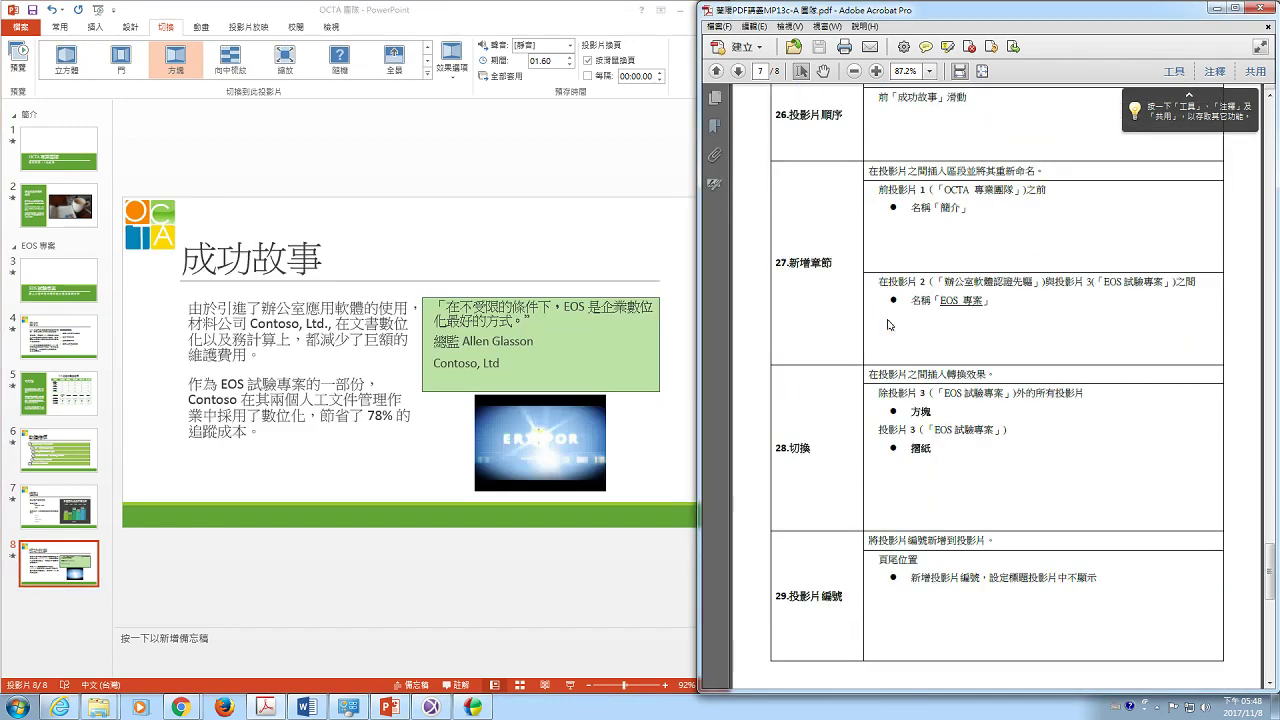
pyautogui.scroll(-4, 890, 446)
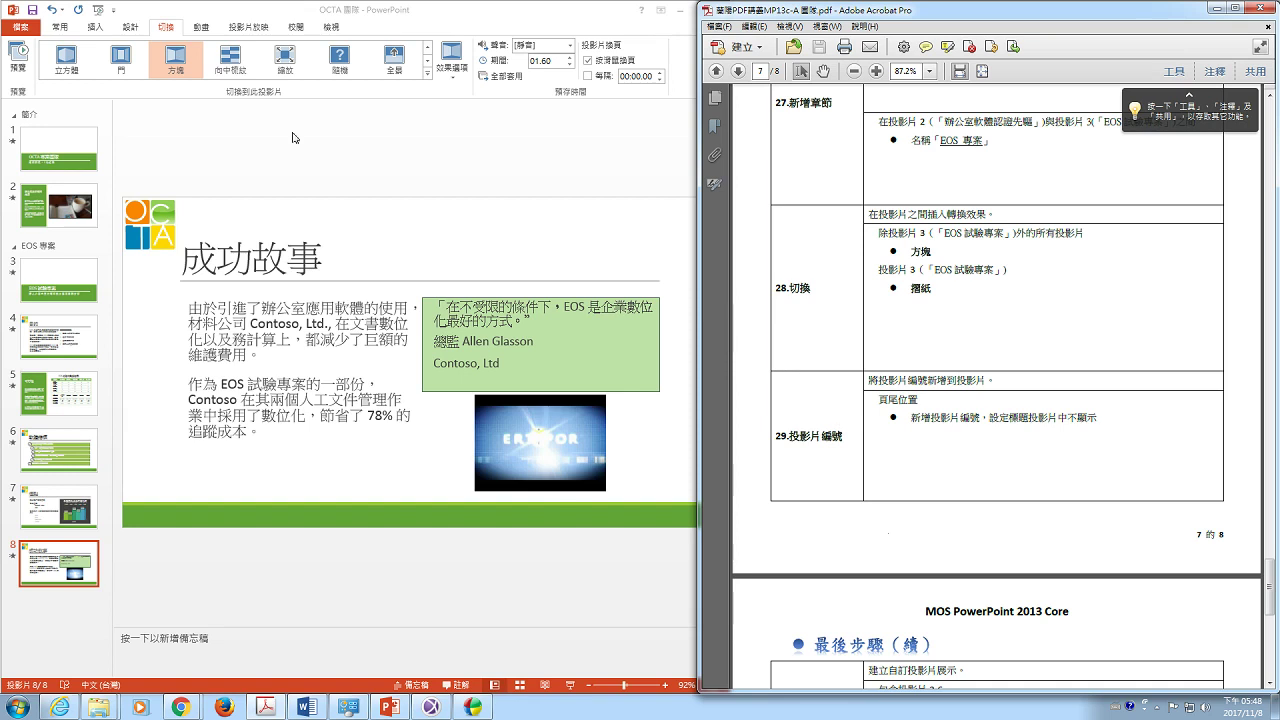
pyautogui.click(101, 45)
pyautogui.click(96, 27)
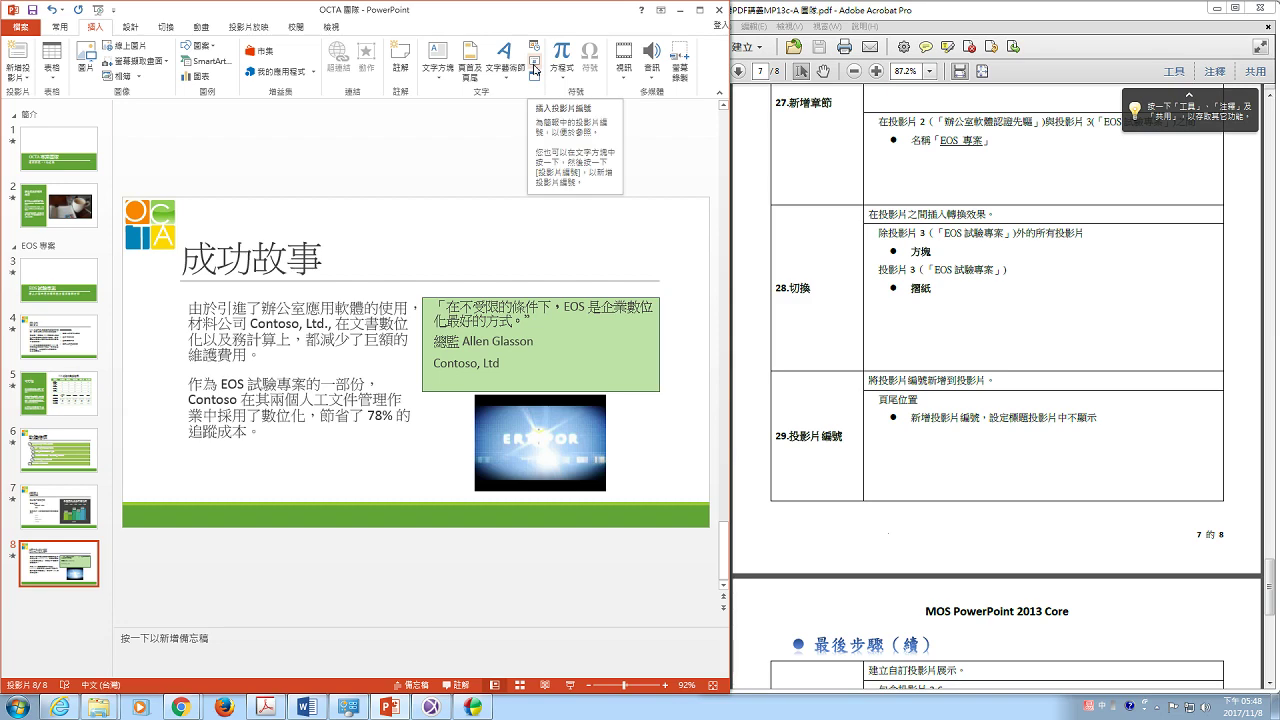
# Add slide numbers to all slides except the title slide, then check slide 3's number.
pyautogui.click(471, 82)
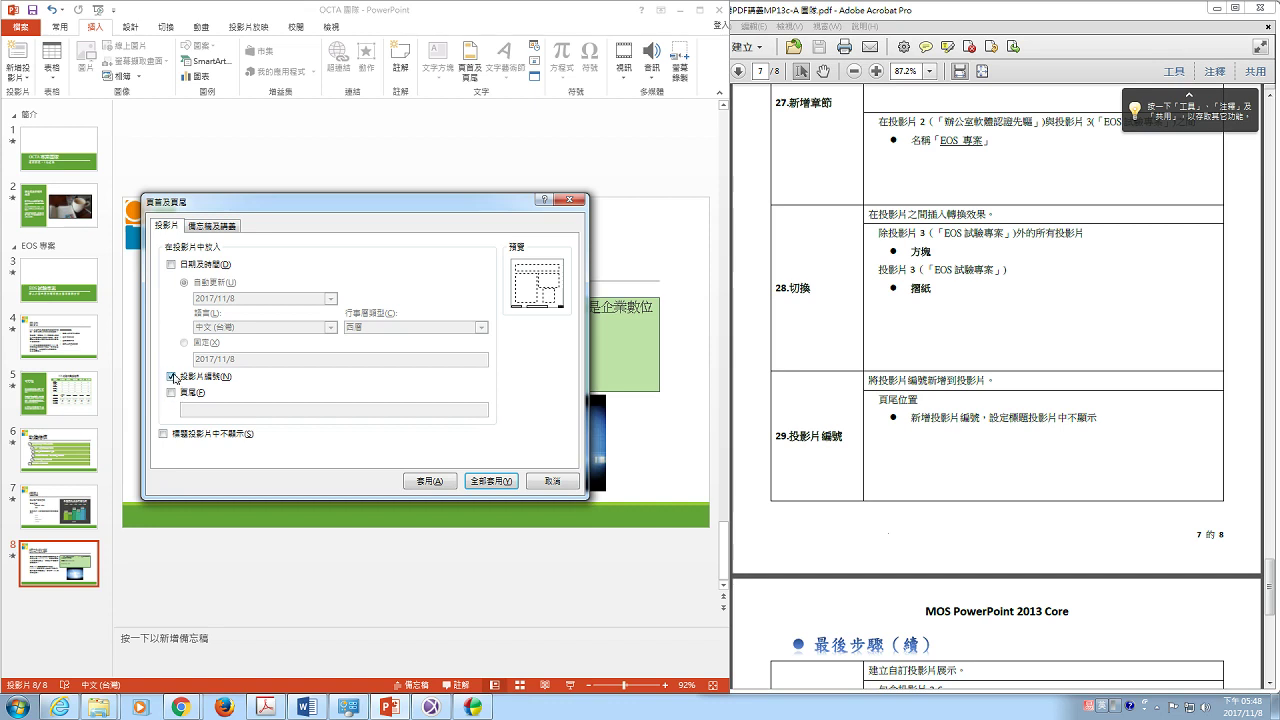
pyautogui.click(164, 436)
pyautogui.click(484, 489)
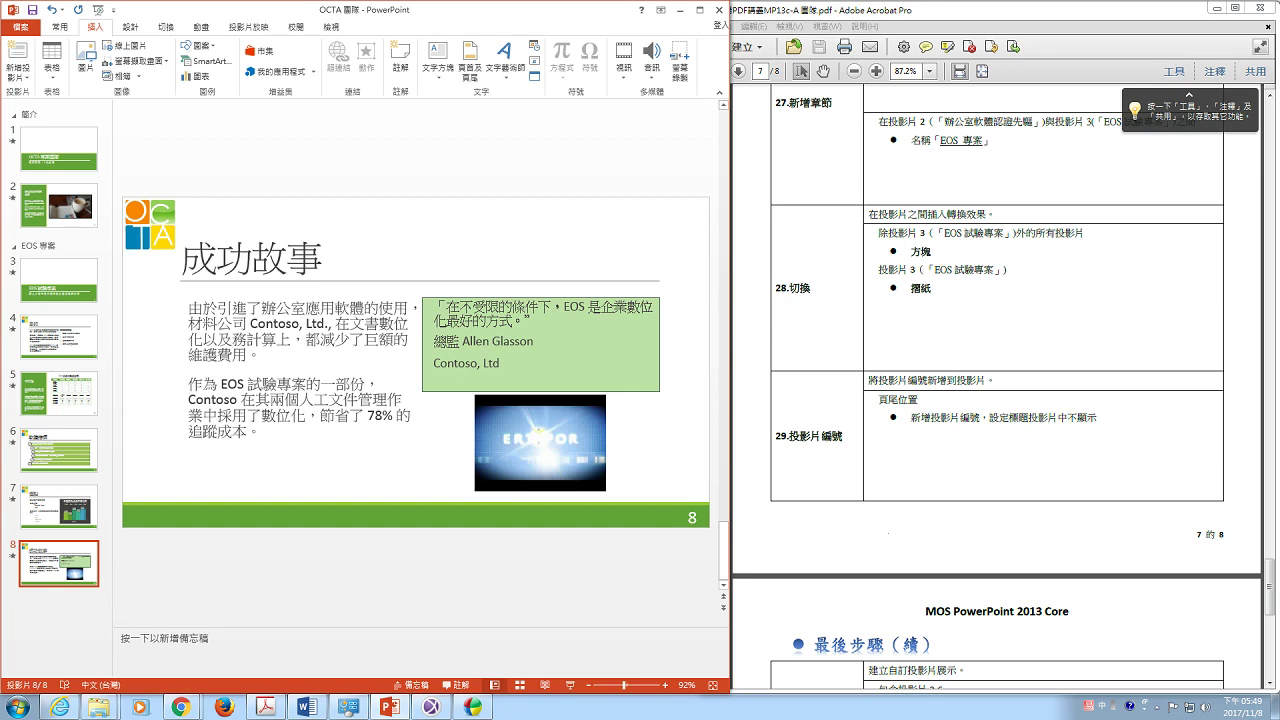
pyautogui.click(58, 280)
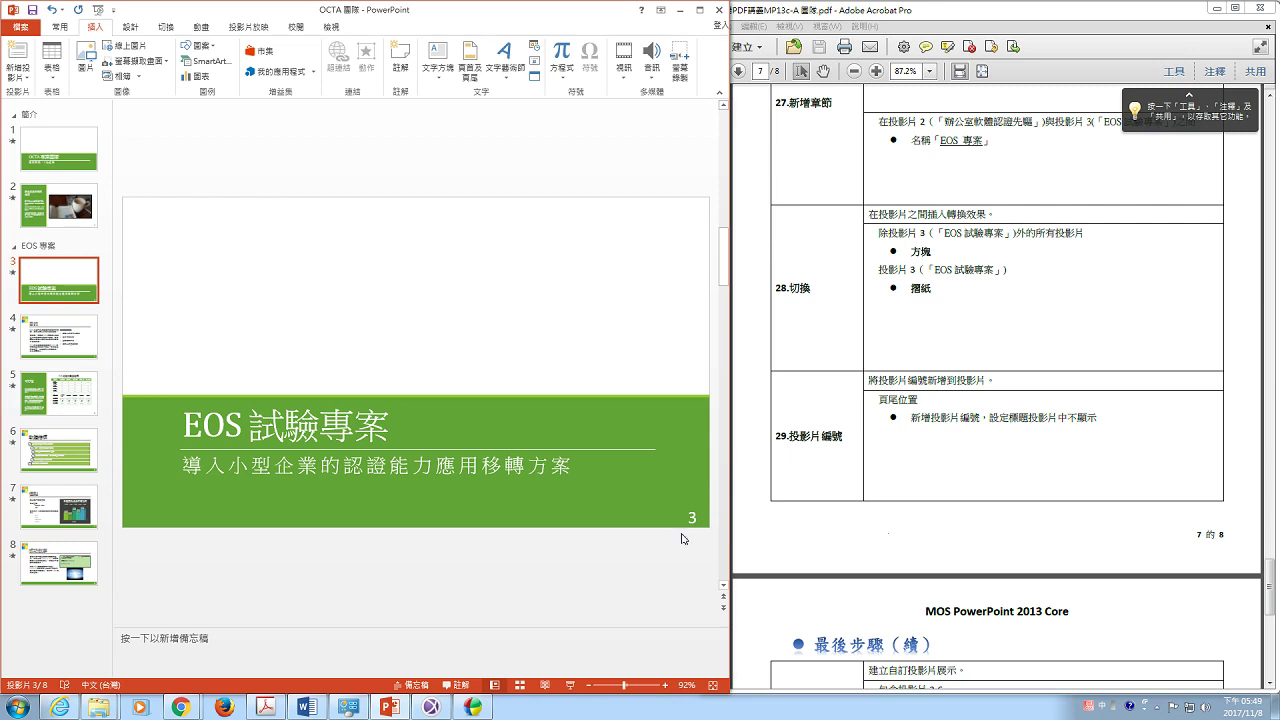
# Scroll the task sheet to page 8, showing tasks 30–33 starting with the EOS show.
pyautogui.click(909, 512)
pyautogui.scroll(-5, 909, 512)
pyautogui.scroll(-3, 909, 512)
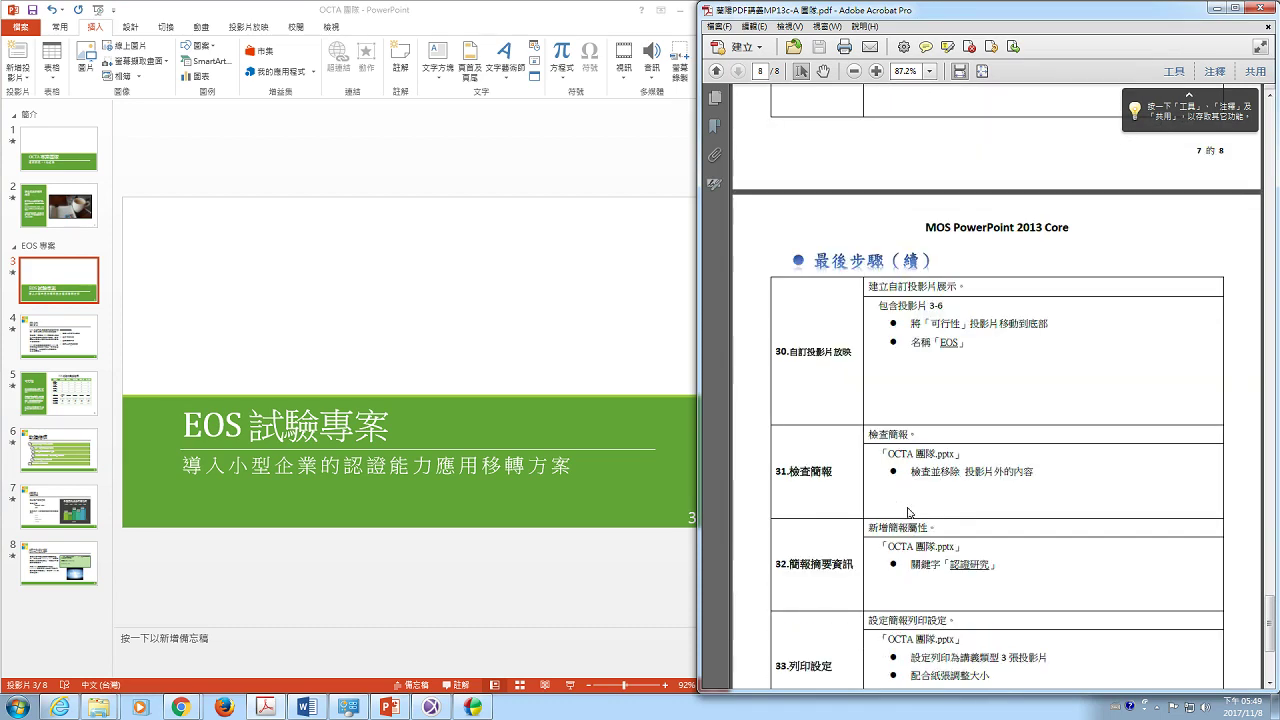
pyautogui.scroll(-2, 909, 512)
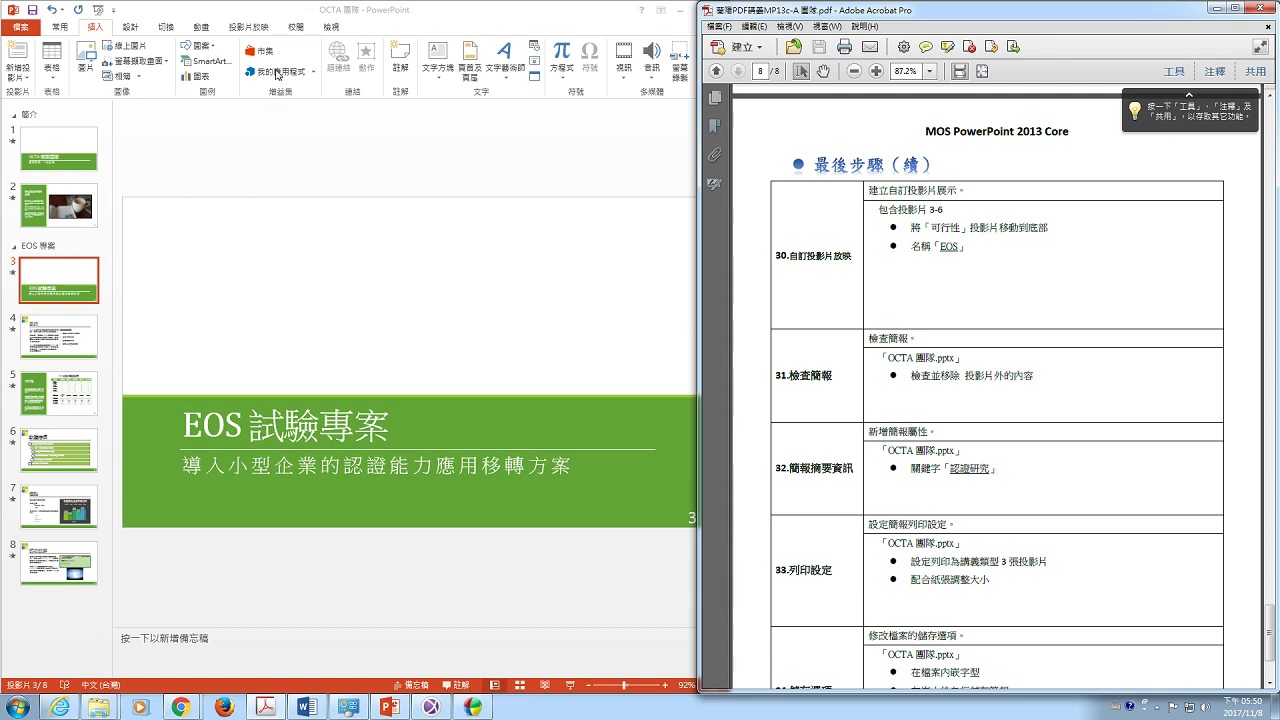
# Open the empty 自訂放映 (Custom Shows) dialog from the Slide Show tab.
pyautogui.click(268, 30)
pyautogui.click(120, 72)
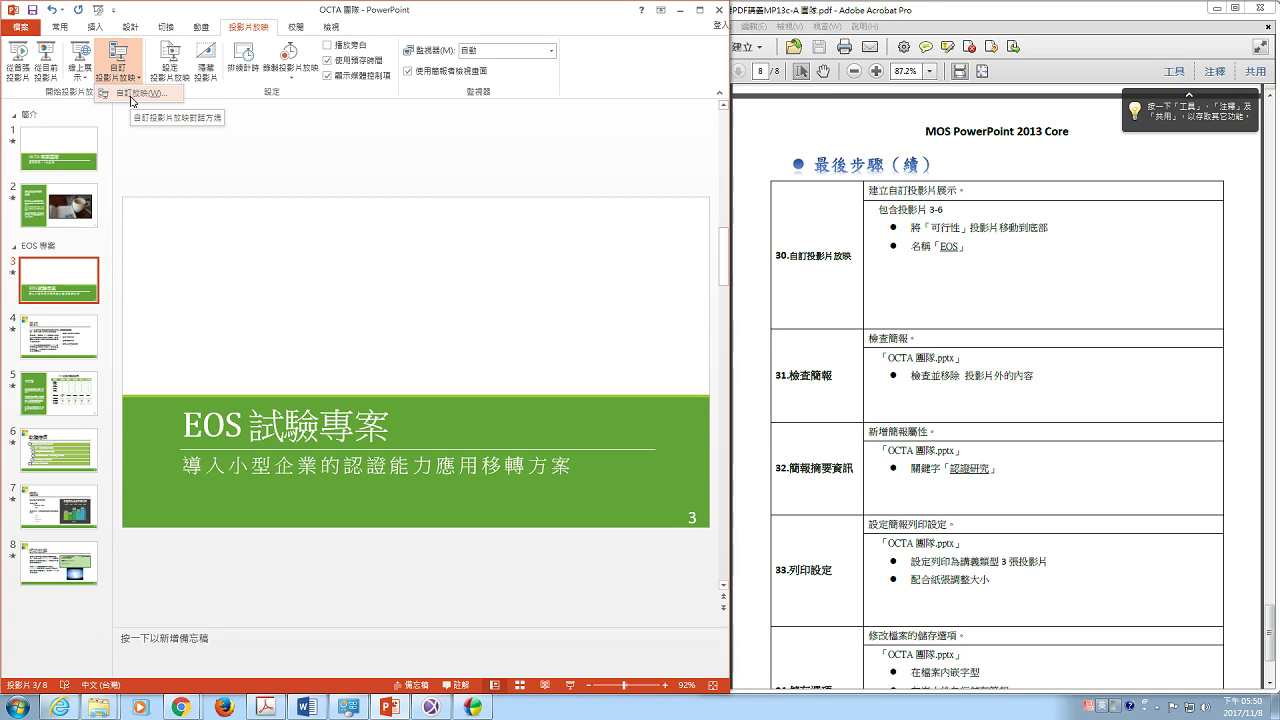
pyautogui.click(131, 96)
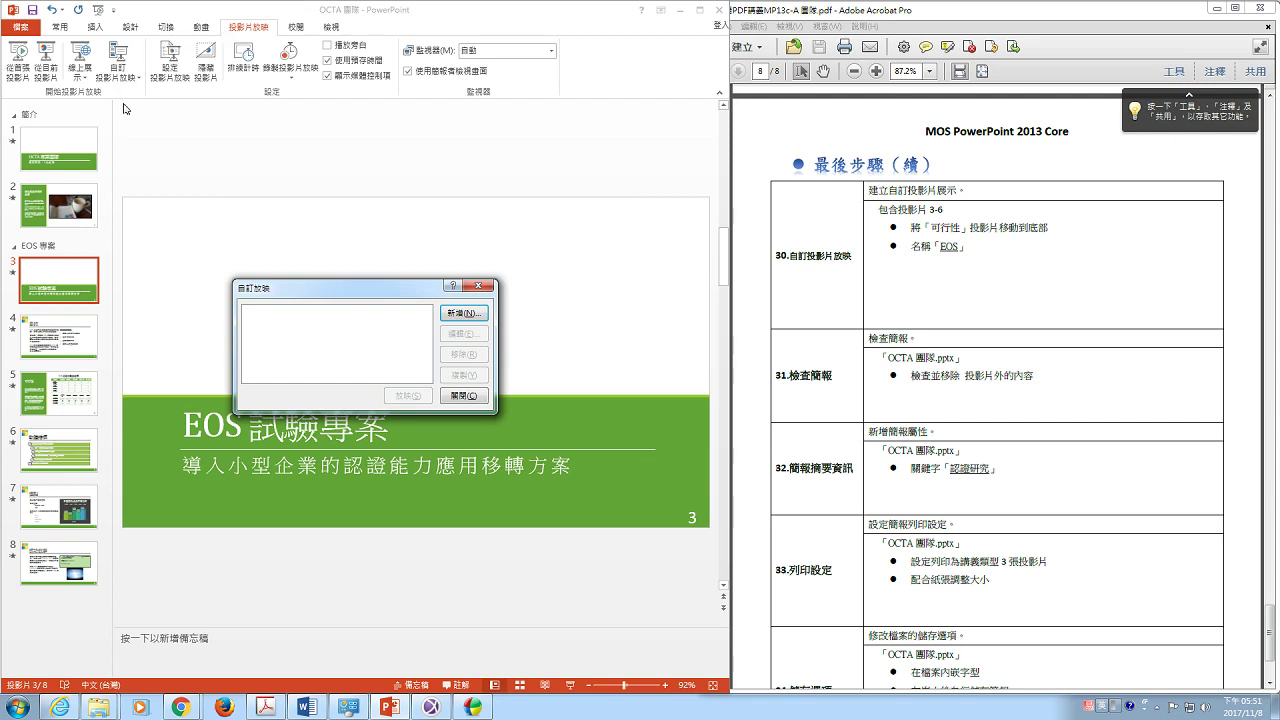
# Create a new custom show named EOS and add slides 3–6 to it.
pyautogui.click(463, 313)
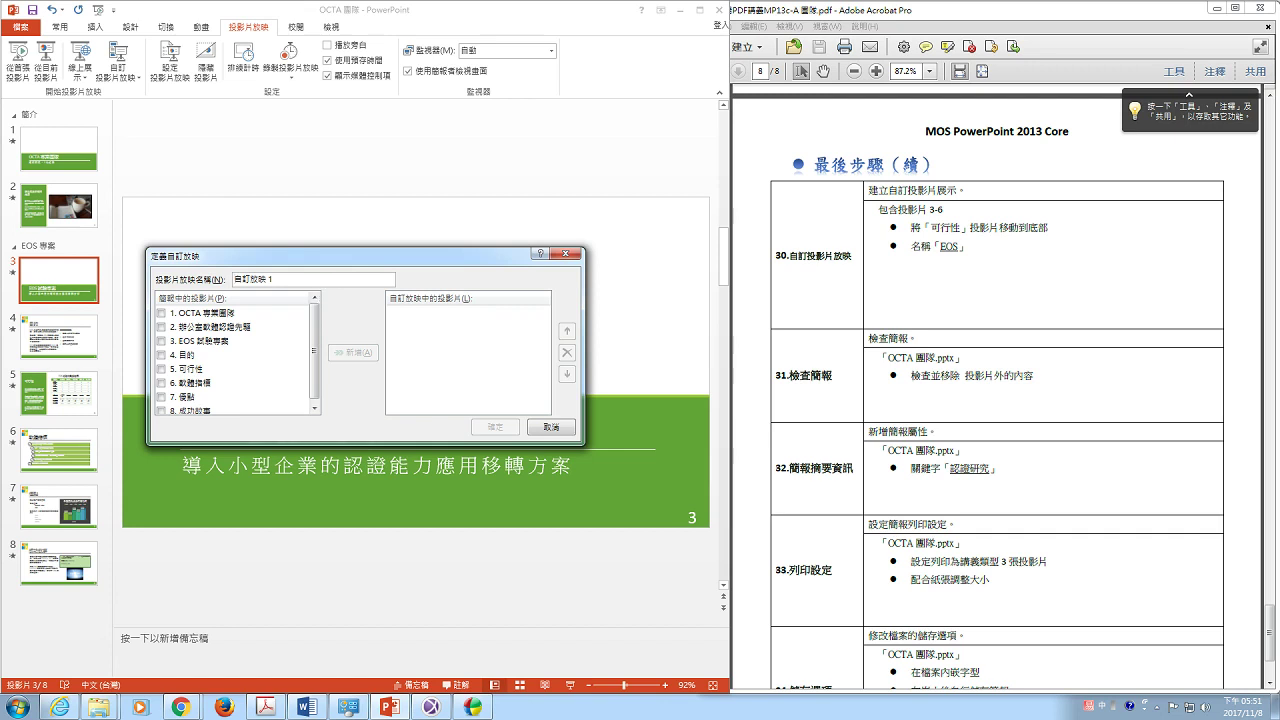
pyautogui.moveTo(291, 283); pyautogui.dragTo(203, 286)
pyautogui.write('EOC')
pyautogui.click(163, 347)
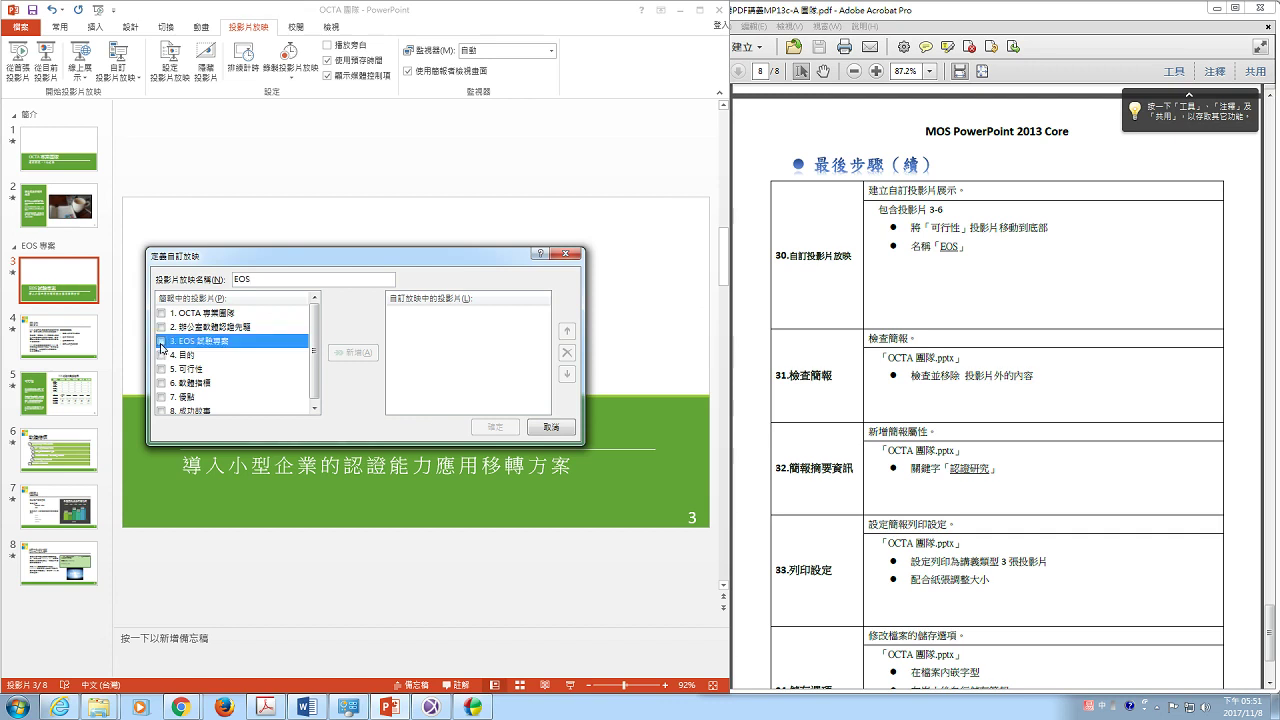
pyautogui.click(161, 341)
pyautogui.click(161, 355)
pyautogui.click(161, 369)
pyautogui.click(161, 383)
pyautogui.click(161, 369)
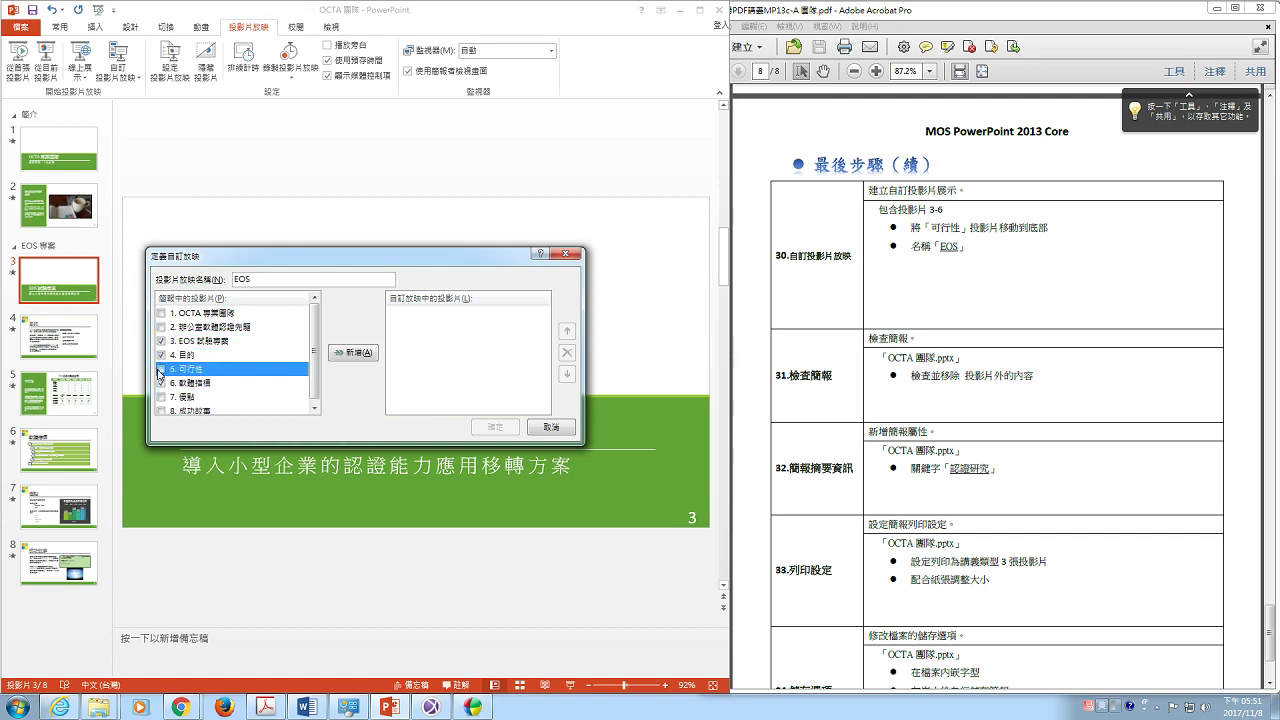
pyautogui.click(161, 369)
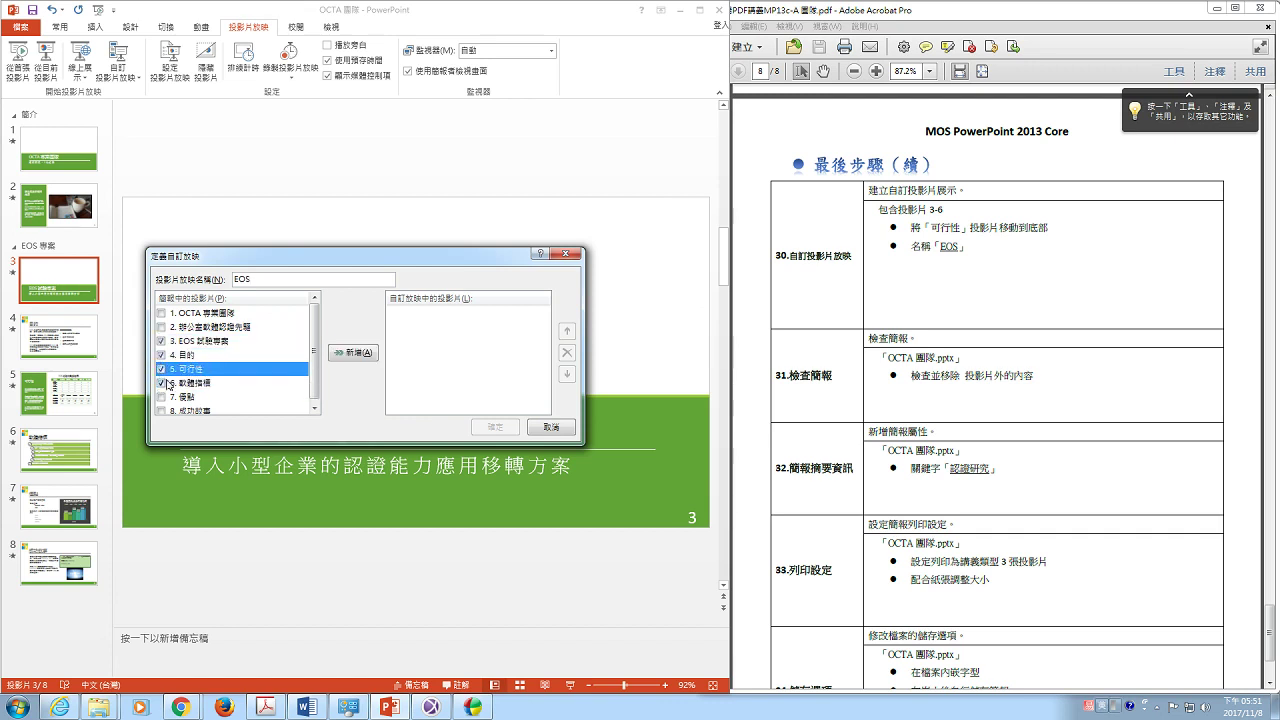
pyautogui.click(351, 354)
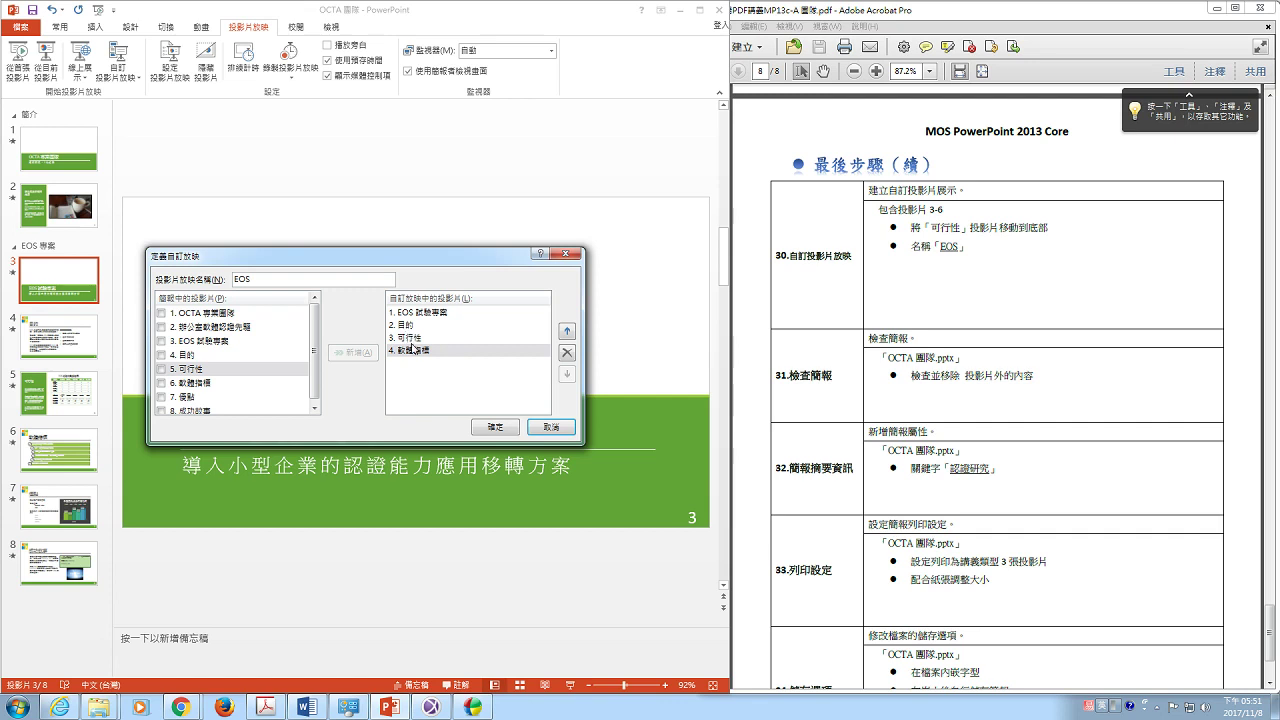
# Move 可行性 to the end of the EOS show's slide order.
pyautogui.click(411, 340)
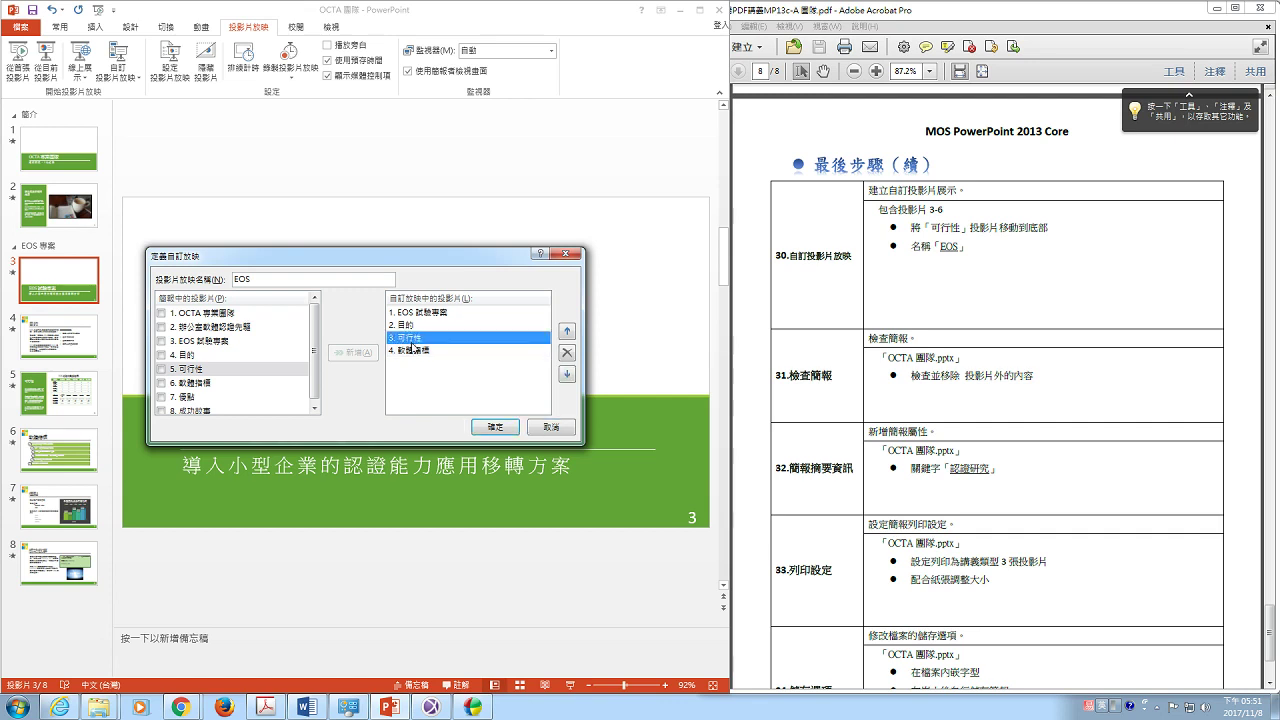
pyautogui.click(567, 376)
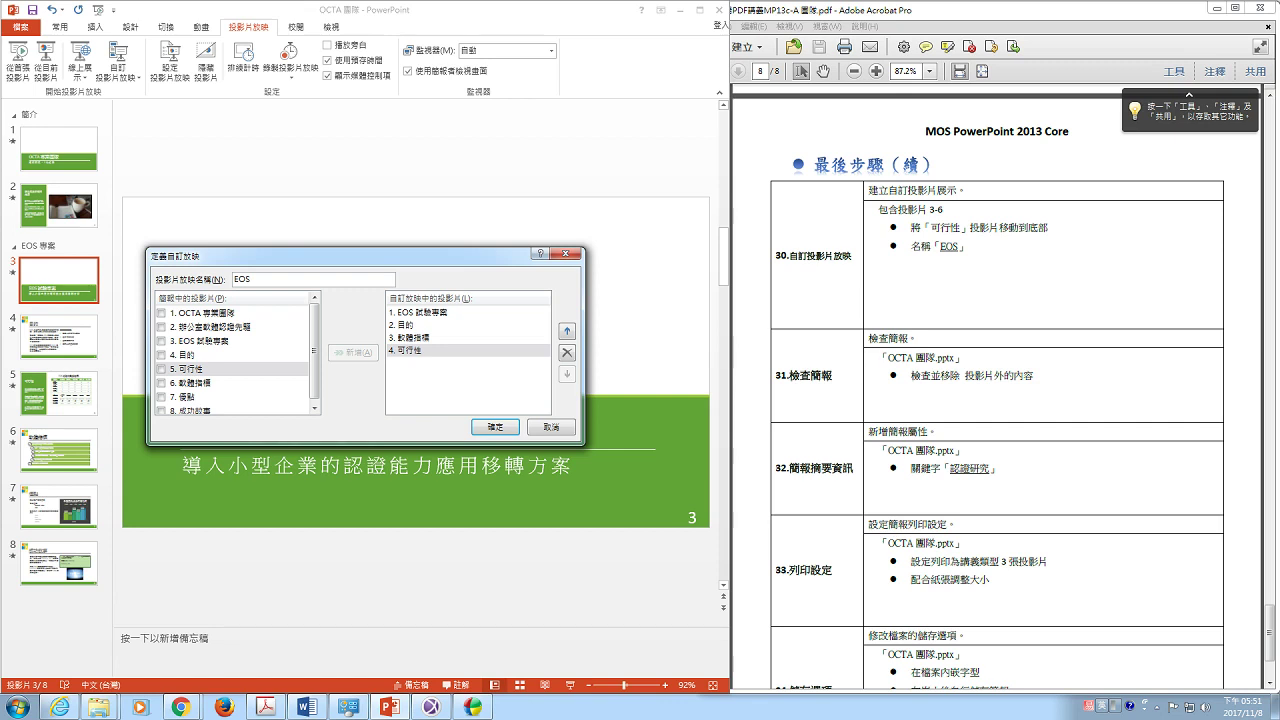
pyautogui.scroll(-3, 997, 400)
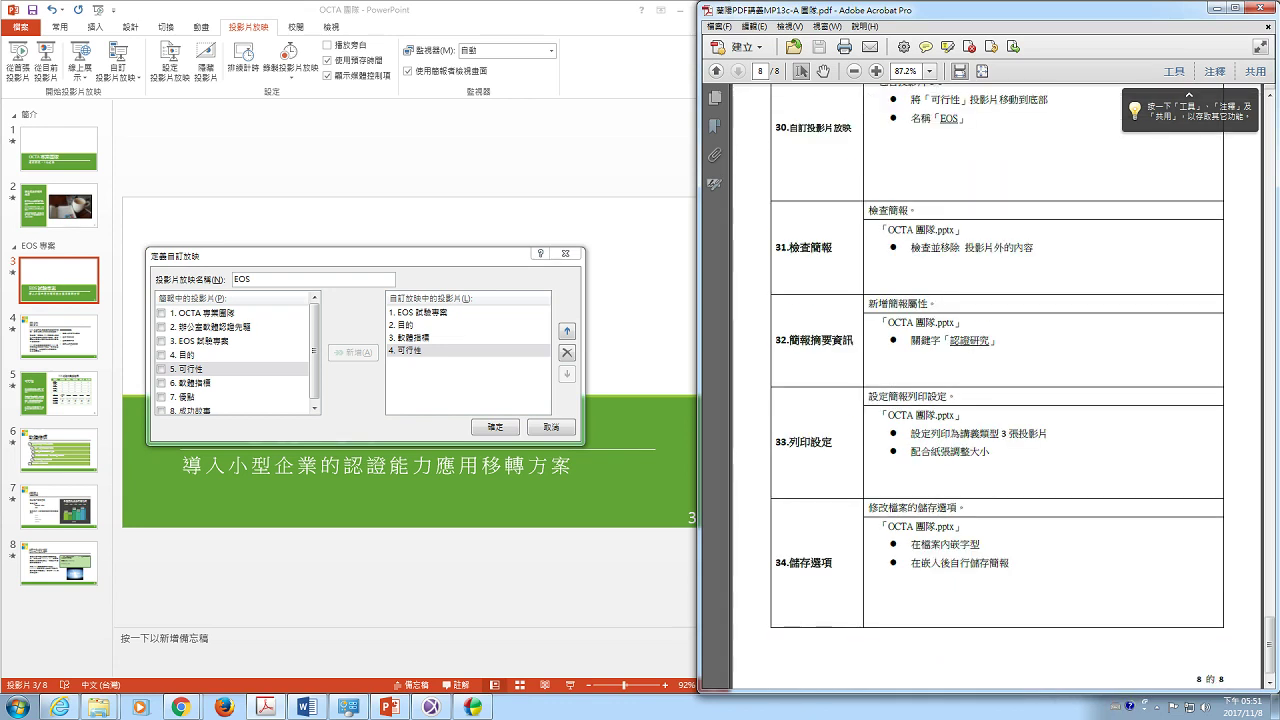
pyautogui.click(432, 707)
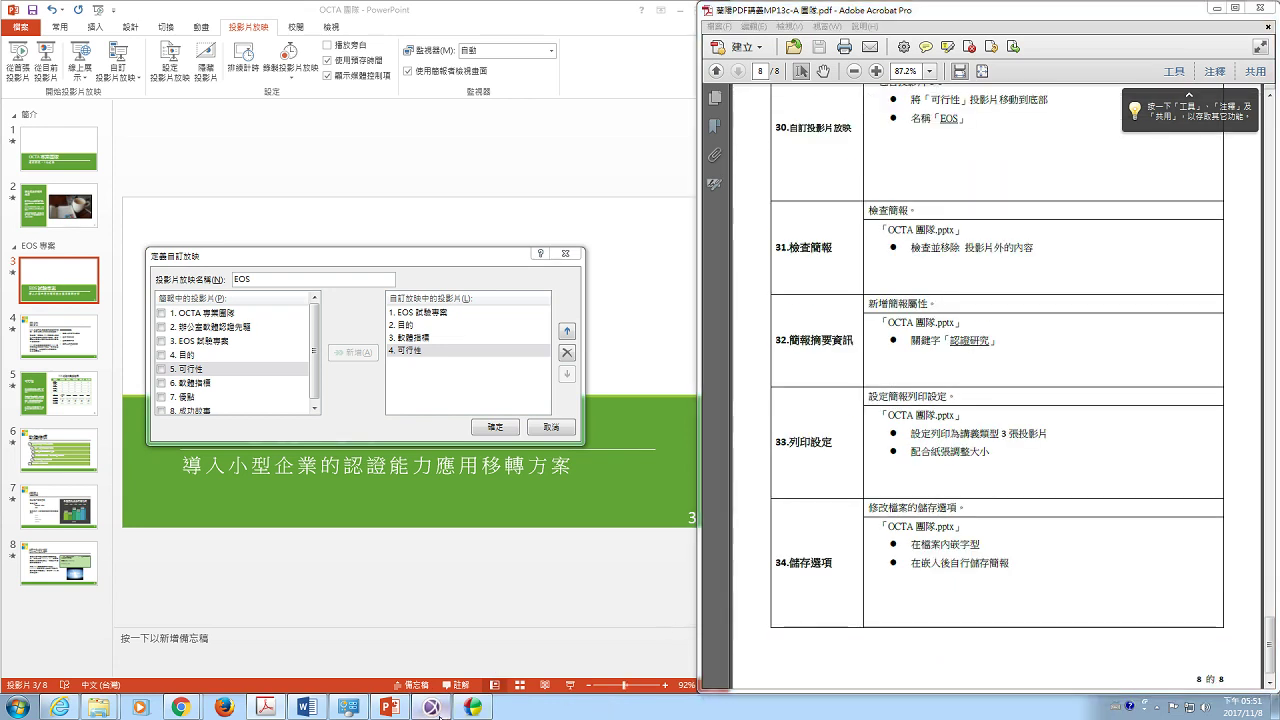